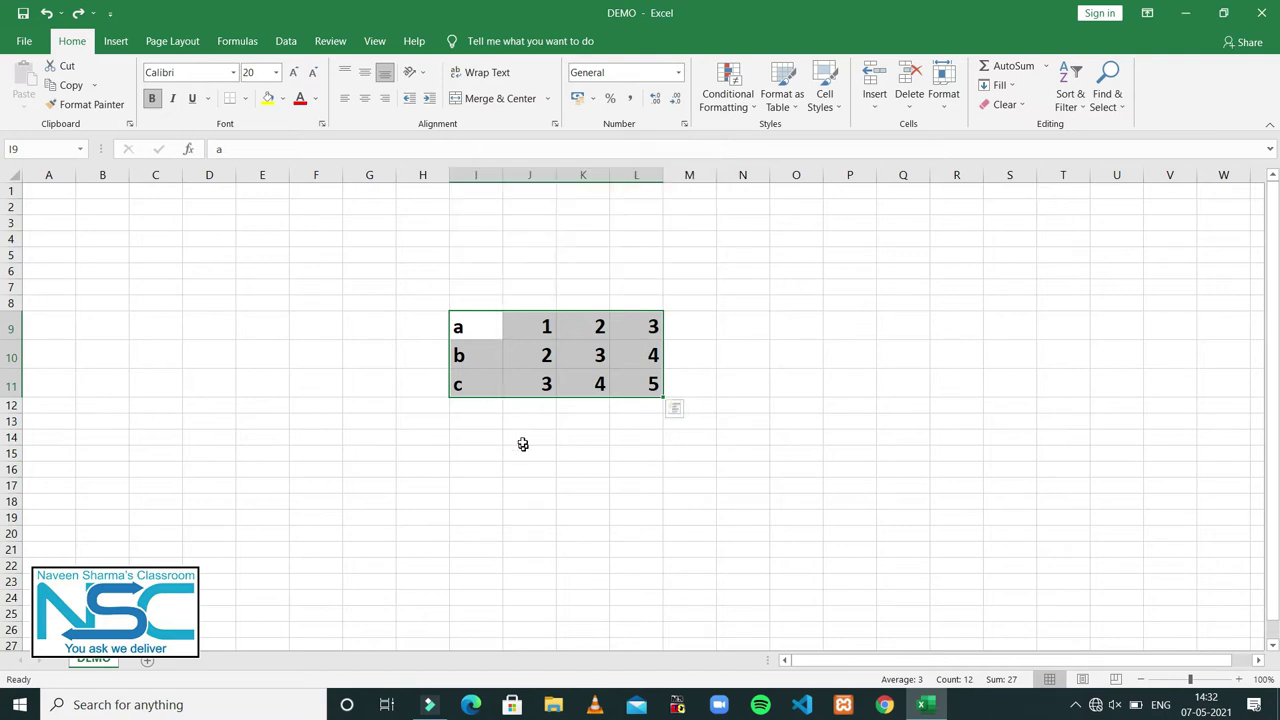
# Step: Enter the column headings ITEM NAME in I8 and CODE in J8, directly above the data
pyautogui.click(465, 302)
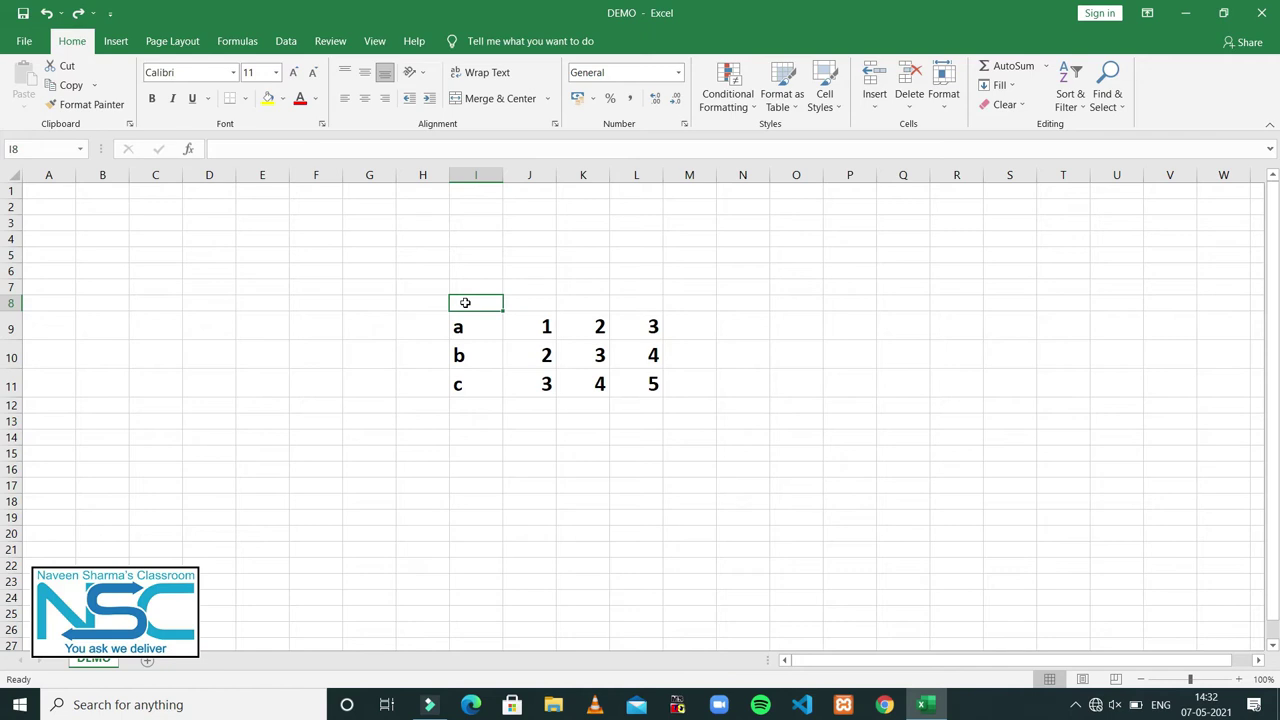
pyautogui.write('ITE')
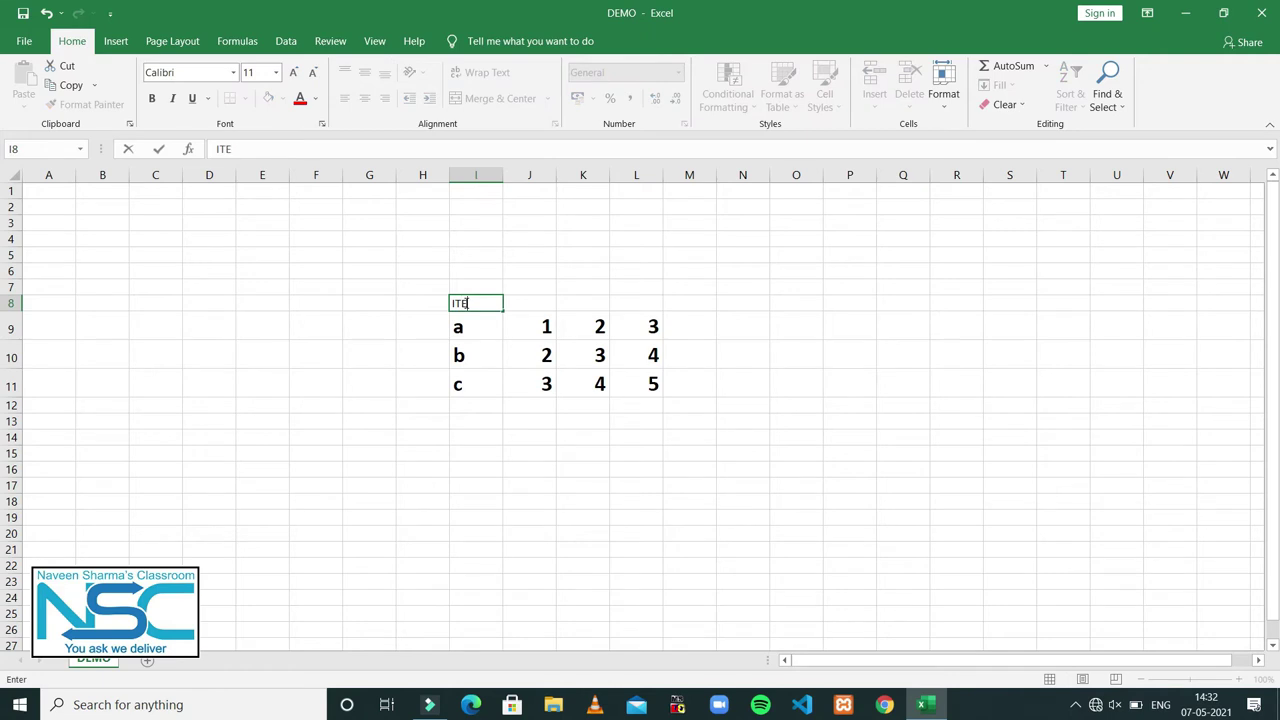
pyautogui.write('M NAME')
pyautogui.press('Tab')
pyautogui.write('m')
pyautogui.press('BackSpace')
pyautogui.press('BackSpace')
pyautogui.write('CODE')
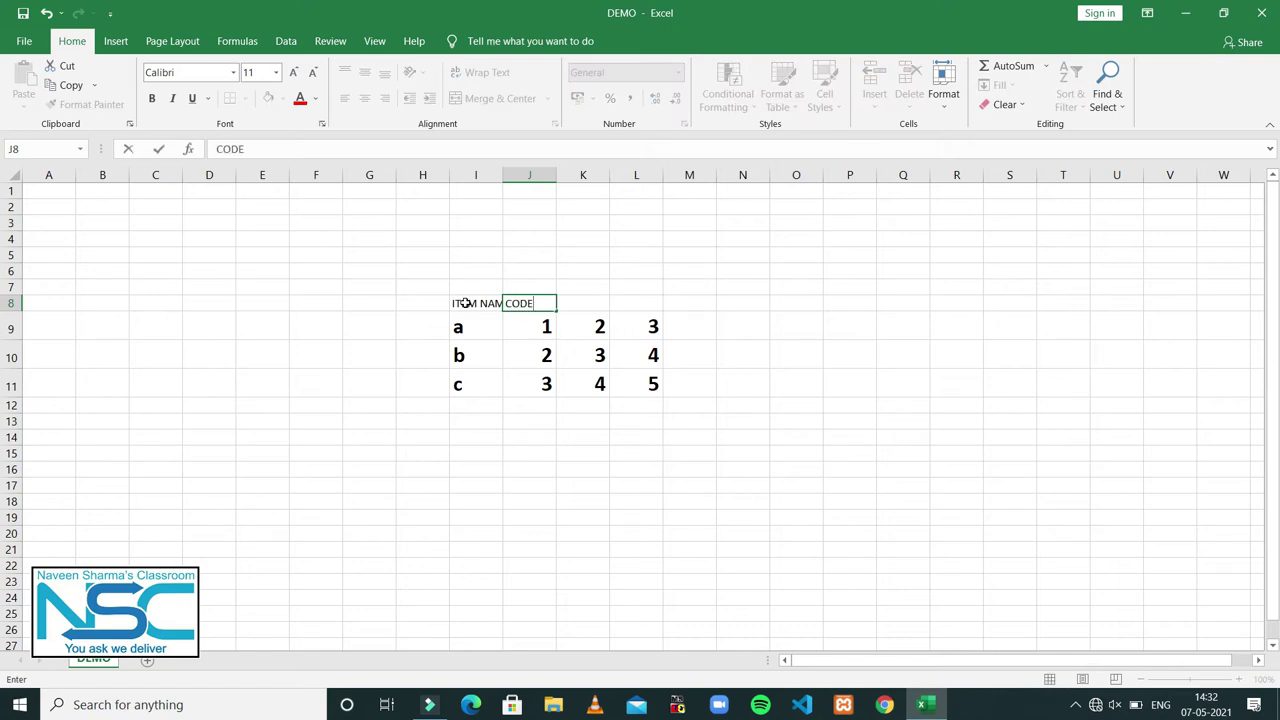
# Step: Enter the column headings PRICE in K8 and QUANTITY in L8
pyautogui.press('Tab')
pyautogui.write('P')
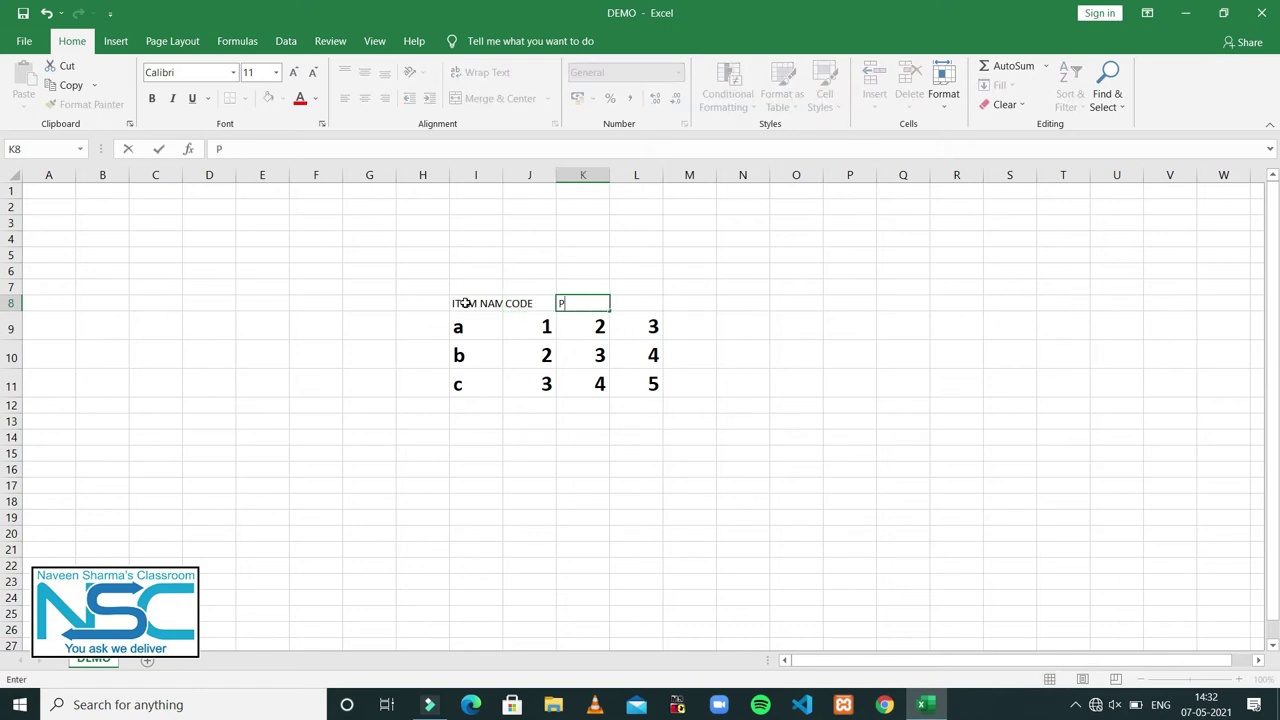
pyautogui.write('RICE')
pyautogui.press('Tab')
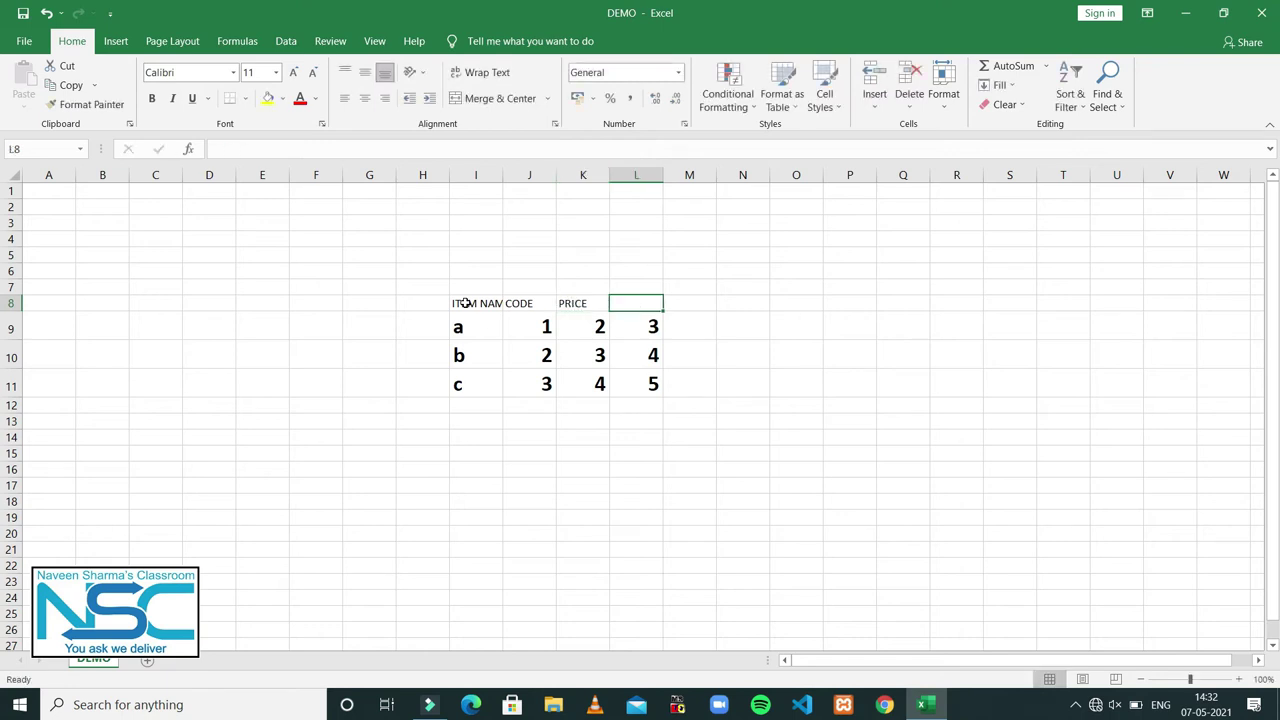
pyautogui.write('QUANTITY')
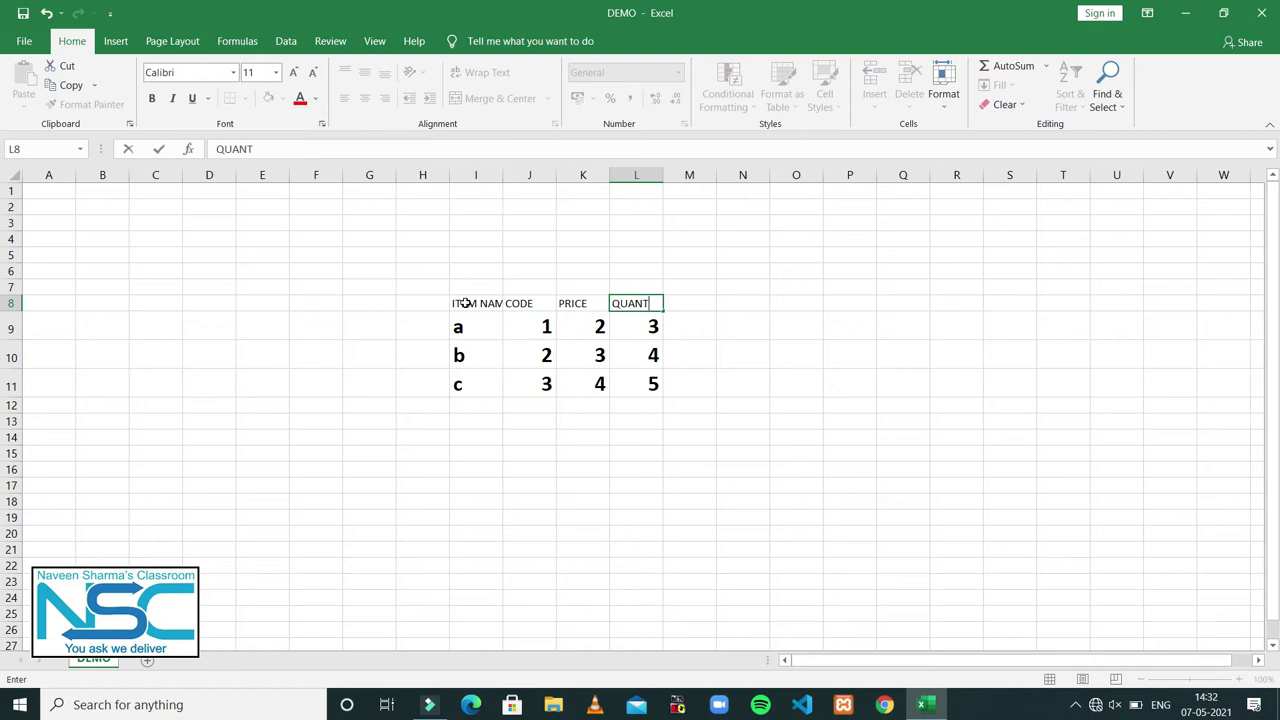
pyautogui.click(569, 416)
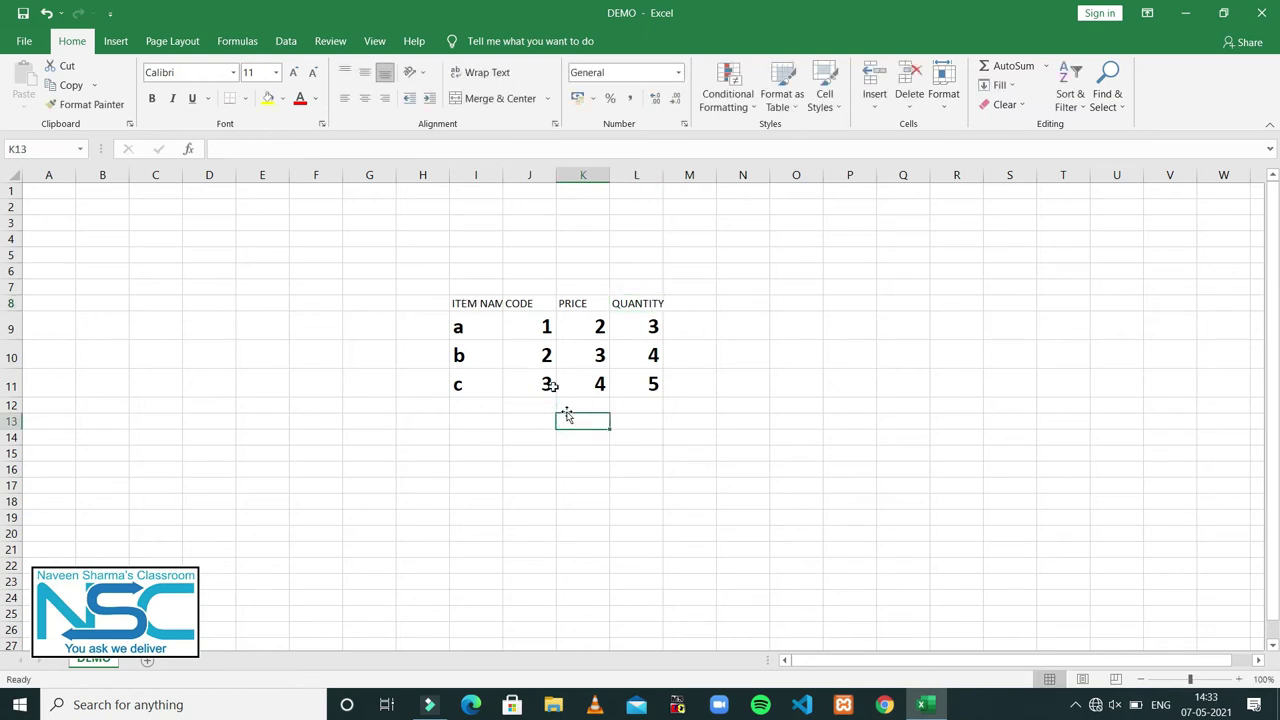
# Step: Apply Wrap Text to the ITEM NAME and QUANTITY headings in I8 and L8
pyautogui.click(484, 303)
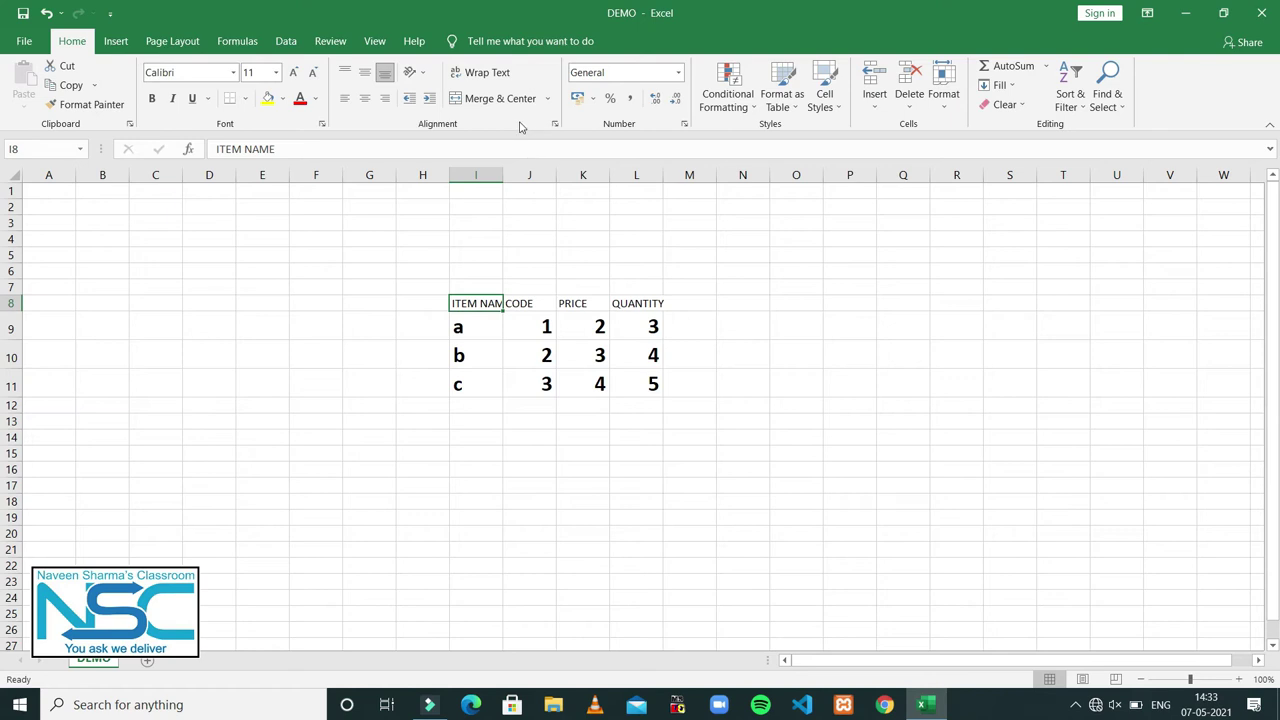
pyautogui.click(498, 77)
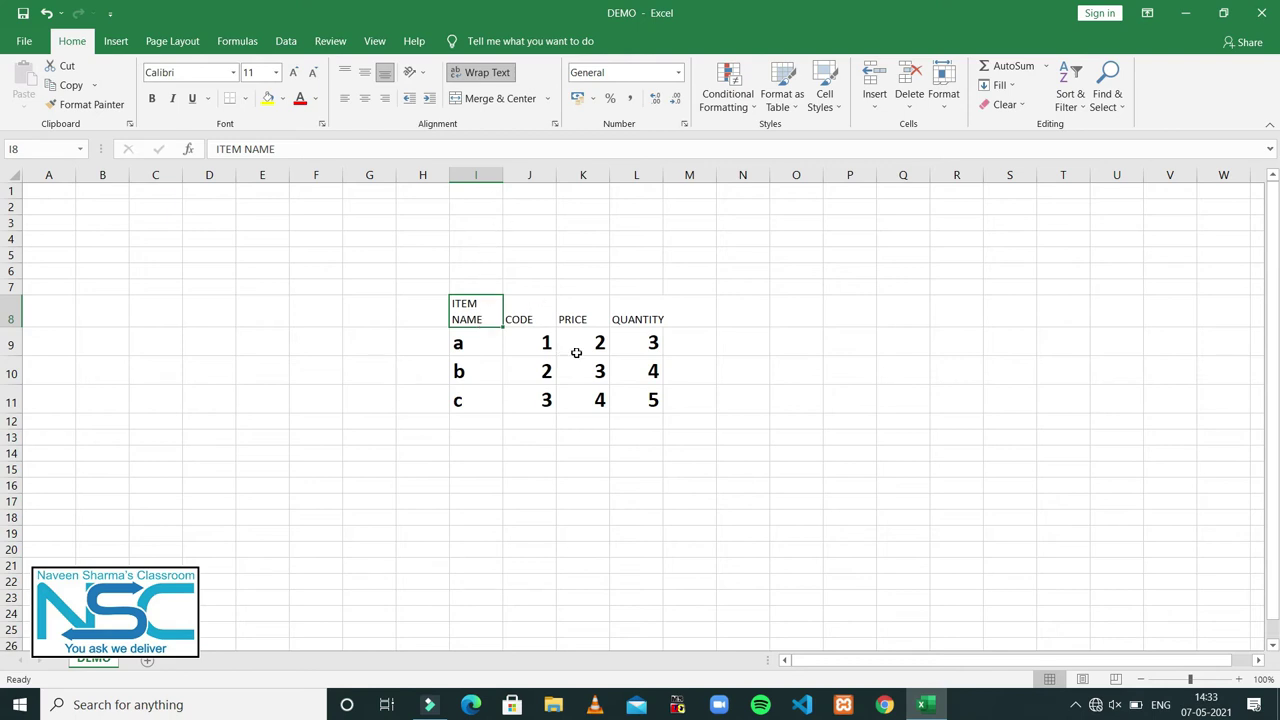
pyautogui.click(635, 316)
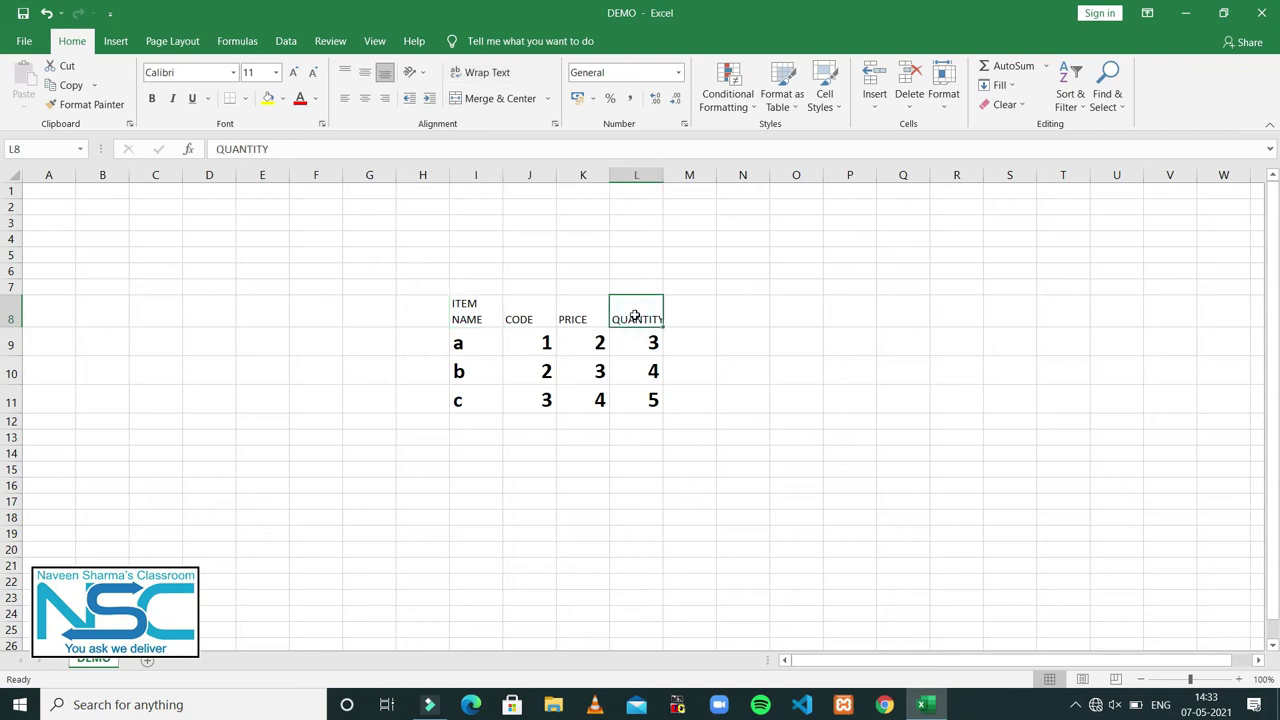
pyautogui.click(489, 74)
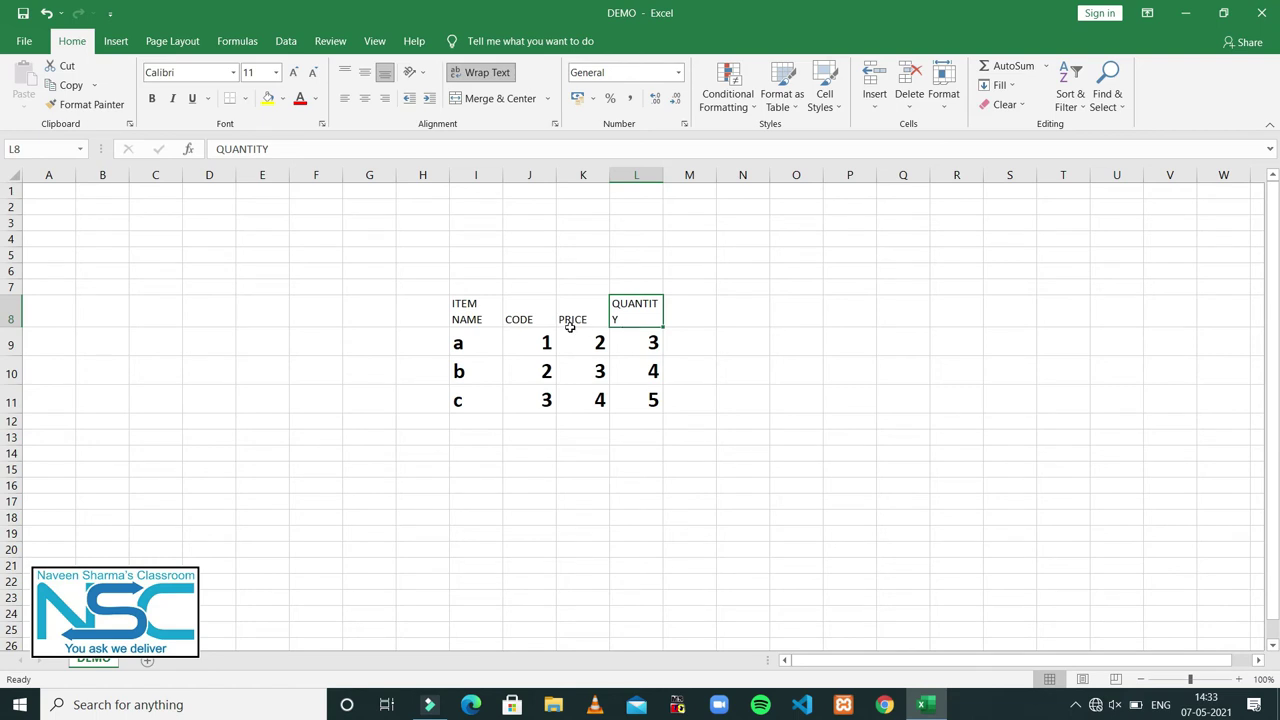
# Step: Center the CODE and PRICE headings in J8:K8 both horizontally and vertically
pyautogui.click(536, 319)
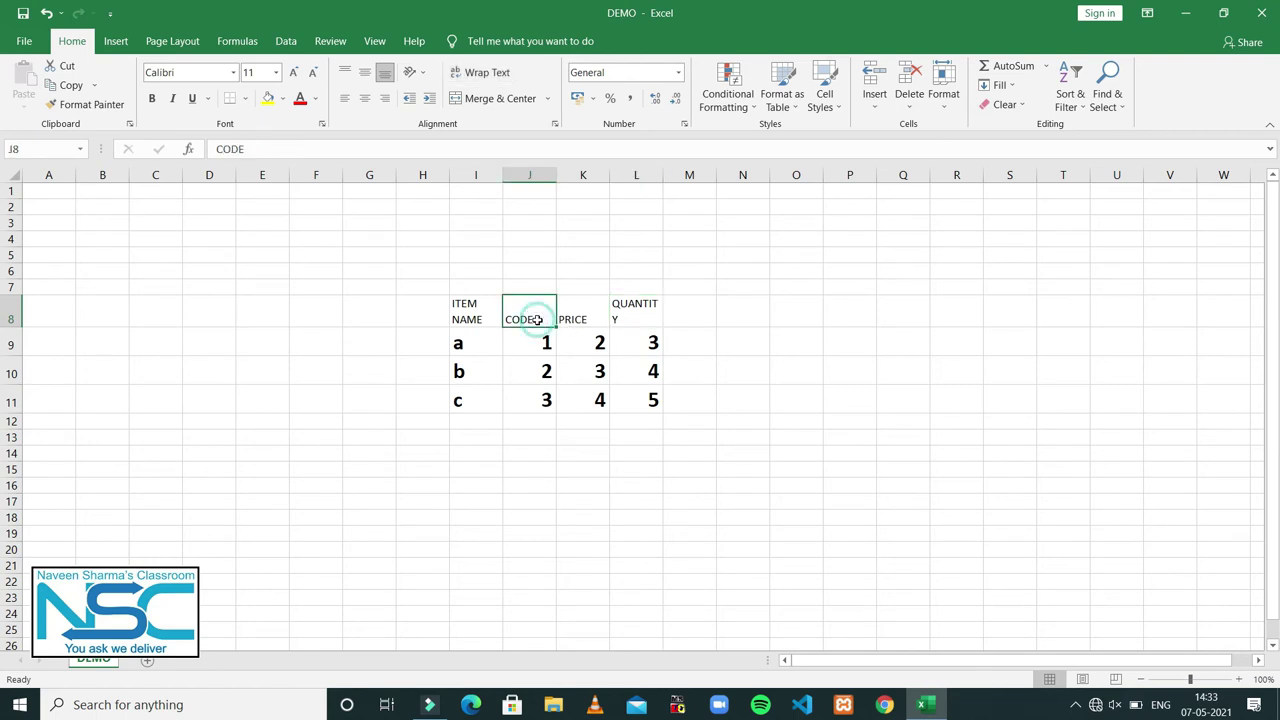
pyautogui.click(587, 316)
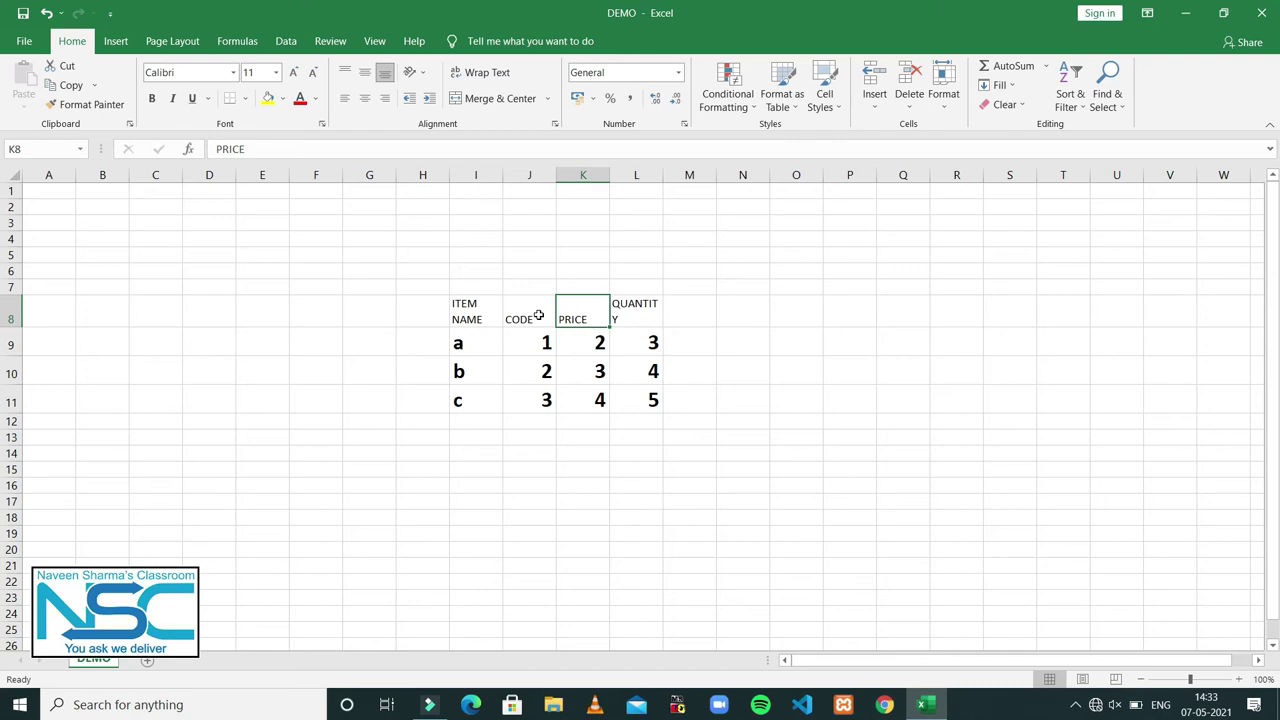
pyautogui.click(538, 315)
pyautogui.click(590, 317)
pyautogui.click(544, 318)
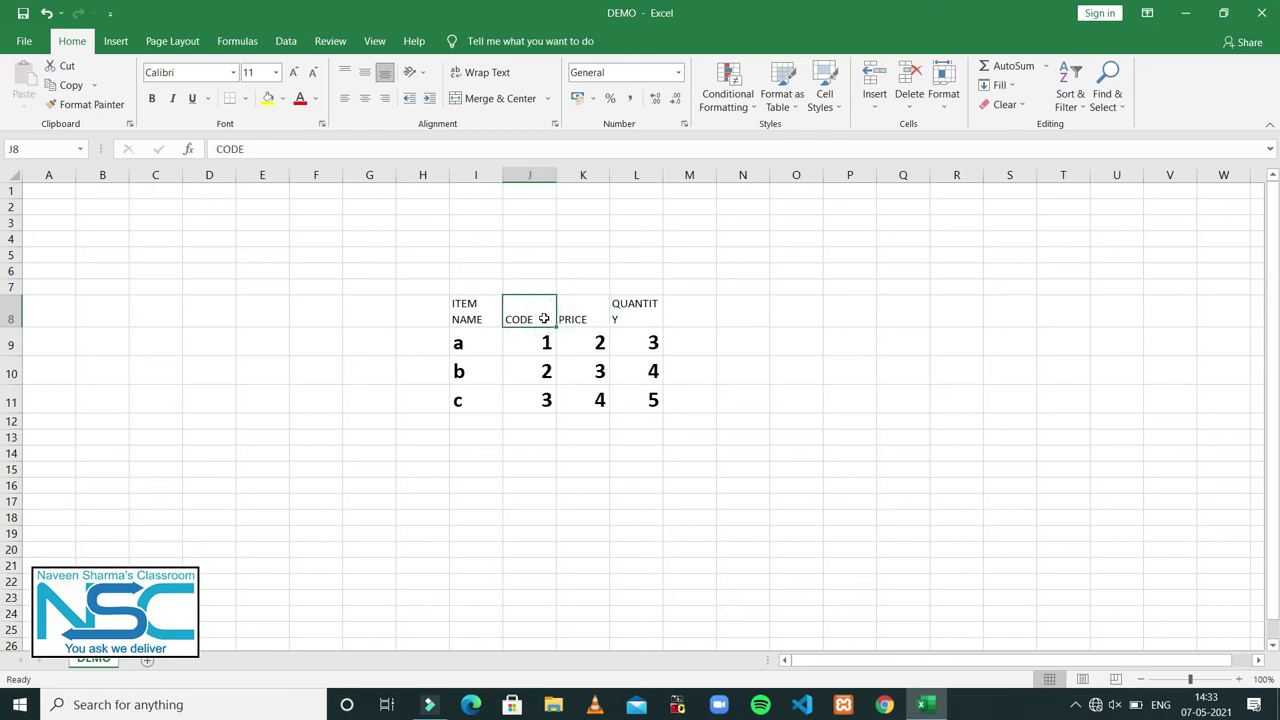
pyautogui.hotkey('shift', 'Right')
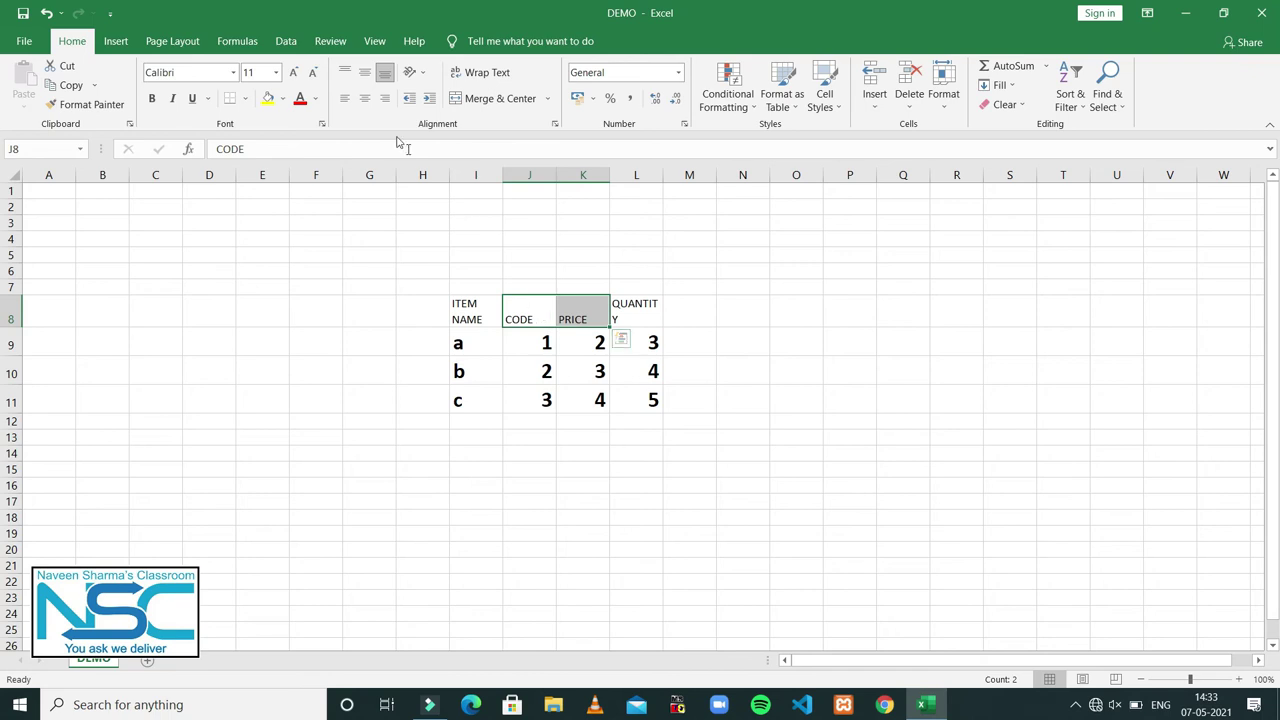
pyautogui.click(365, 100)
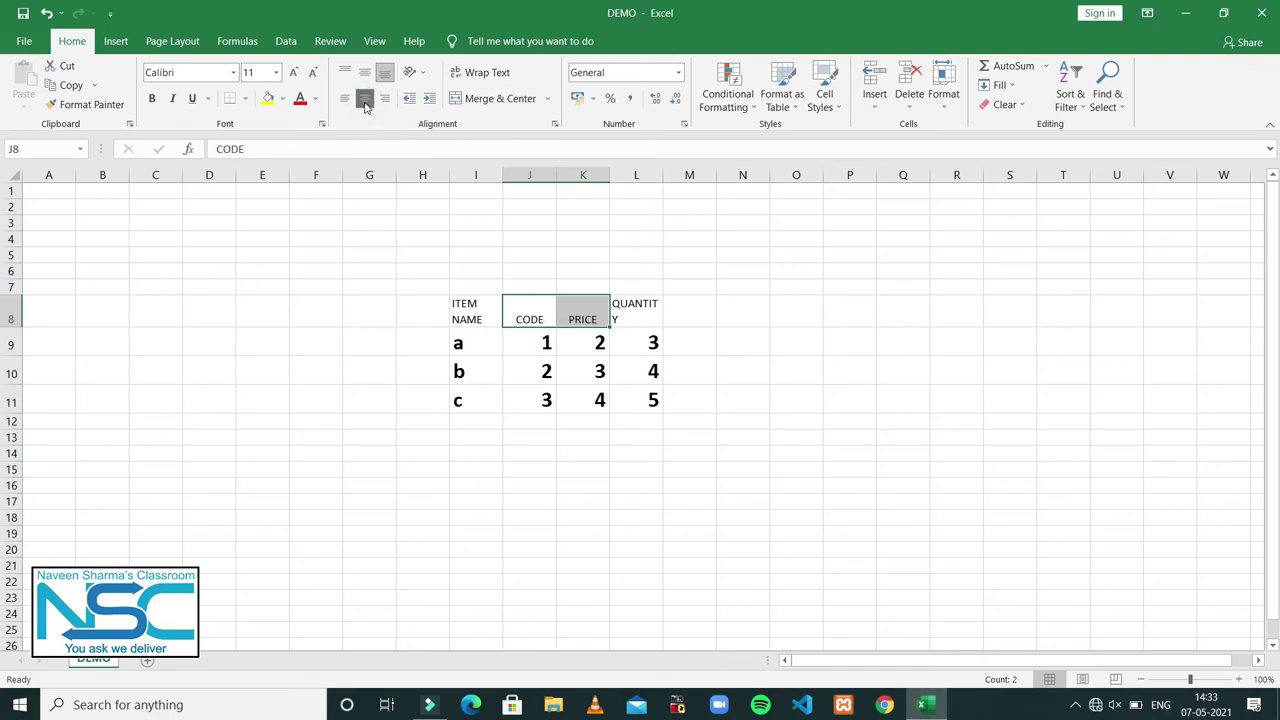
pyautogui.click(363, 78)
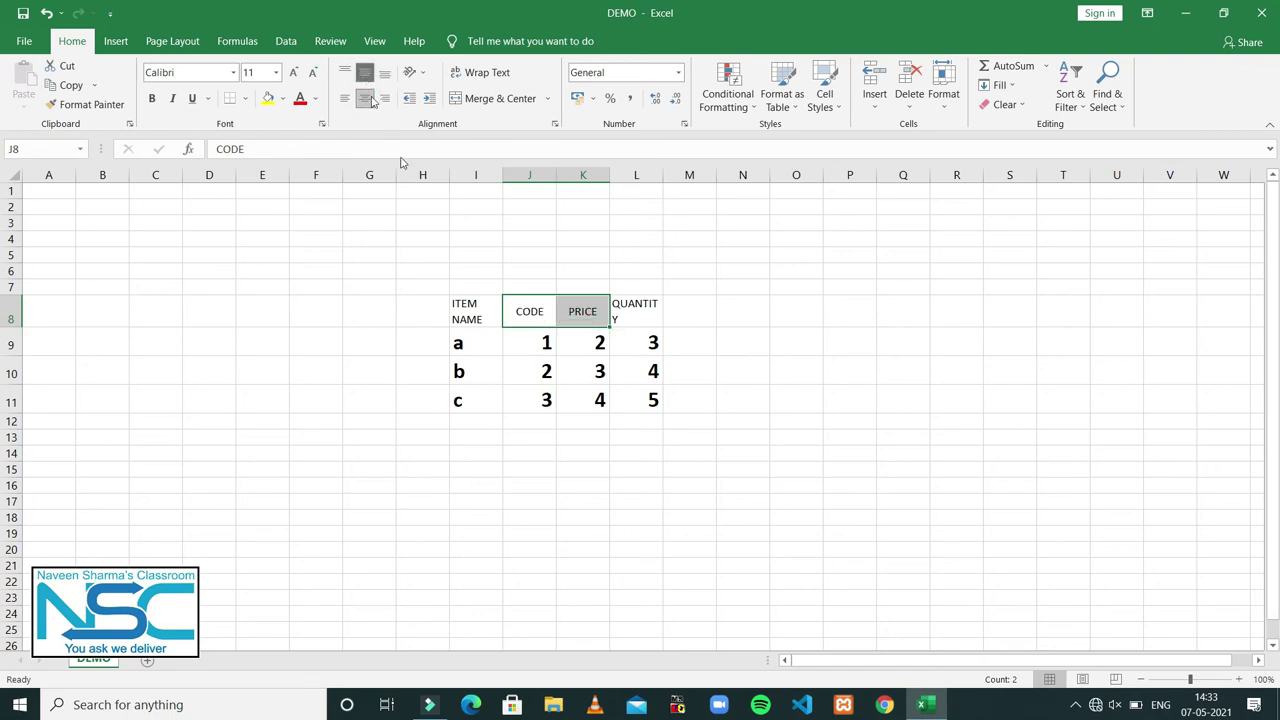
# Step: Select the whole table I8:L11 including its headings and view the available border options
pyautogui.click(654, 400)
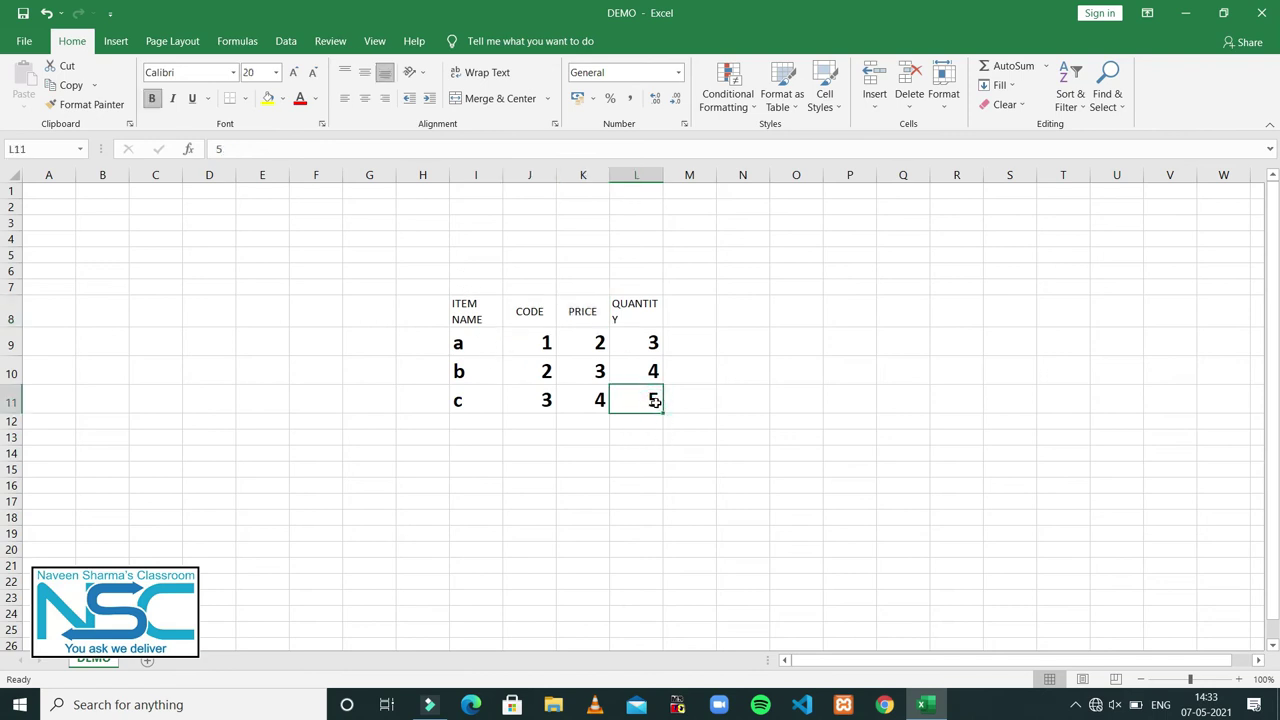
pyautogui.hotkey('shift', 'Up')
pyautogui.hotkey('shift', 'Up')
pyautogui.hotkey('shift', 'Up')
pyautogui.hotkey('shift', 'Left')
pyautogui.hotkey('shift', 'Left')
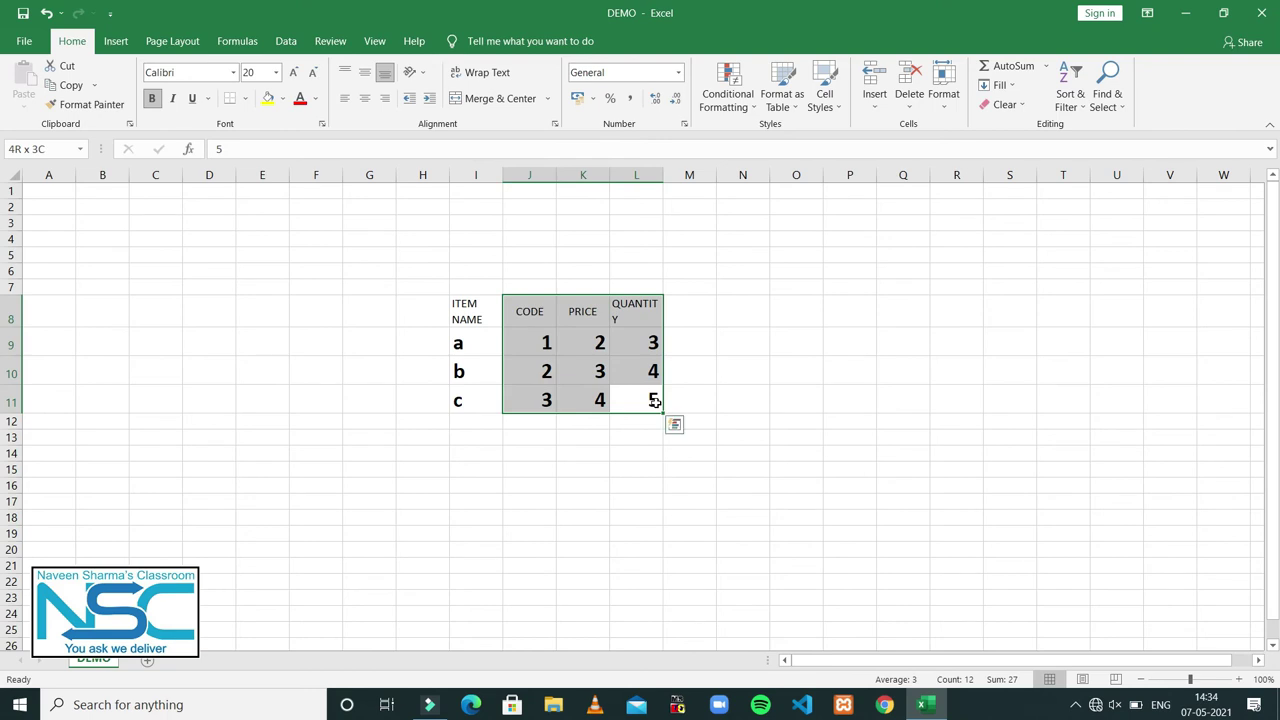
pyautogui.hotkey('shift', 'Left')
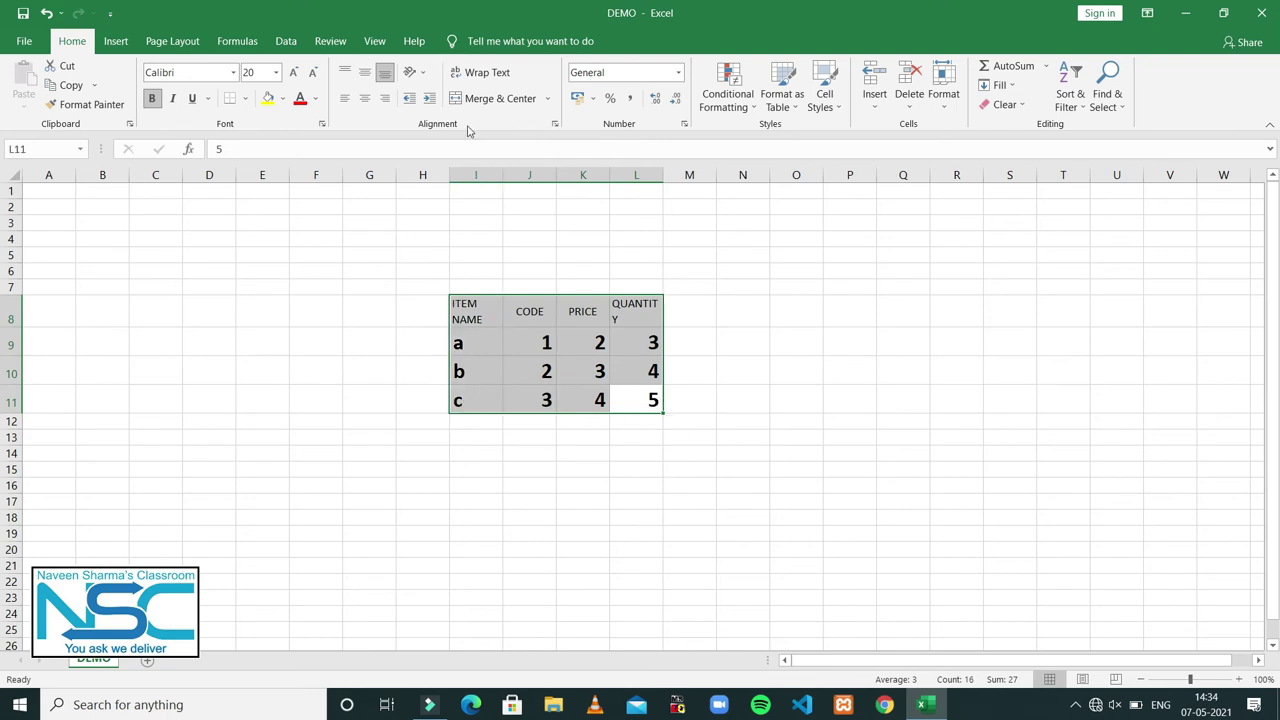
pyautogui.click(246, 99)
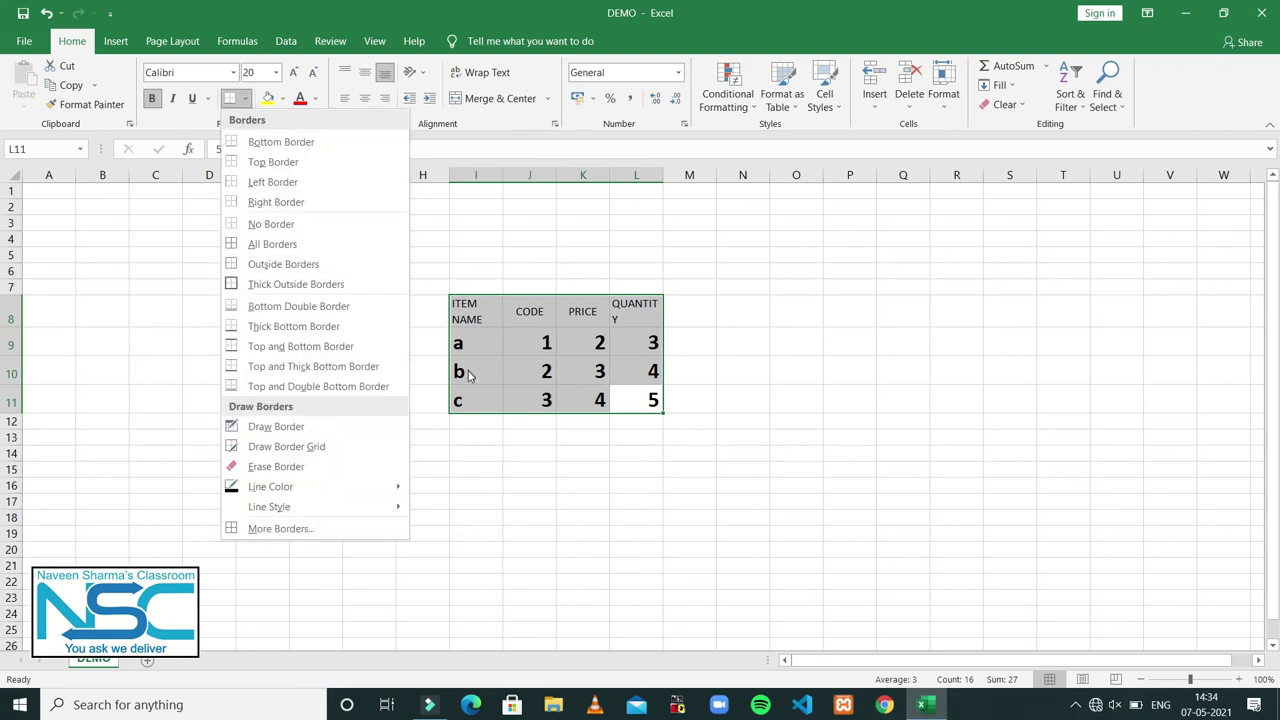
pyautogui.click(508, 452)
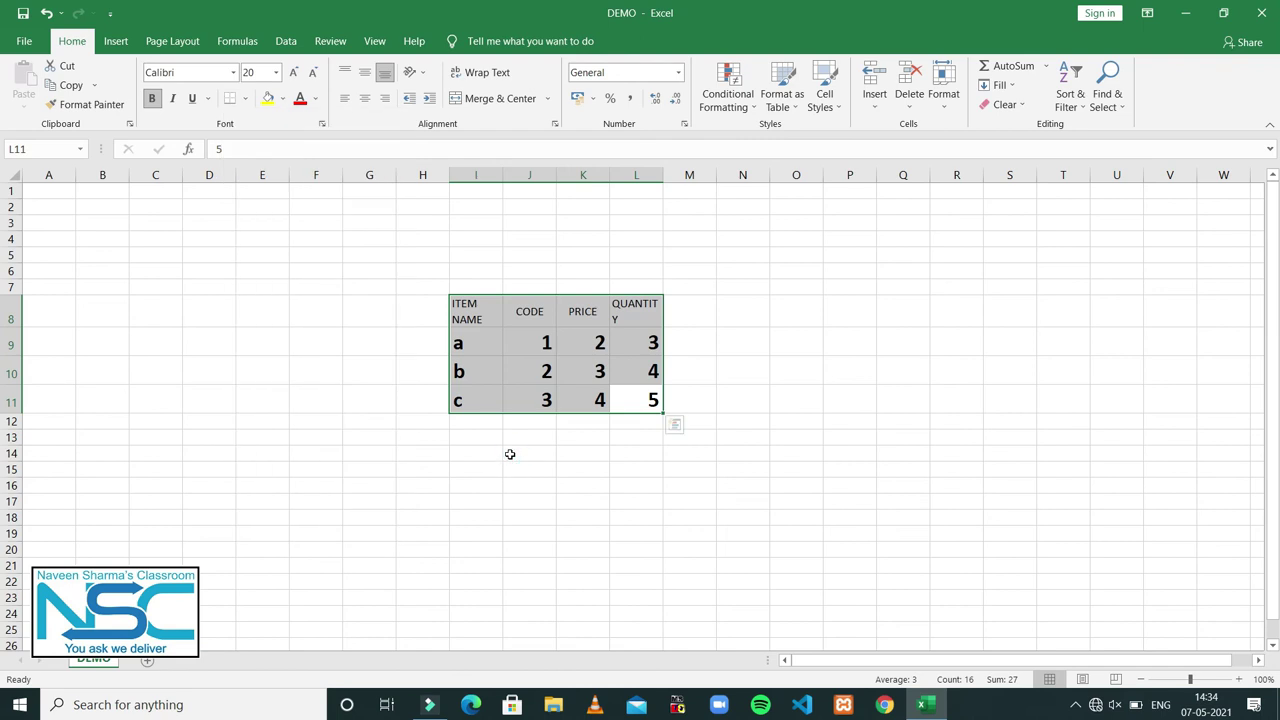